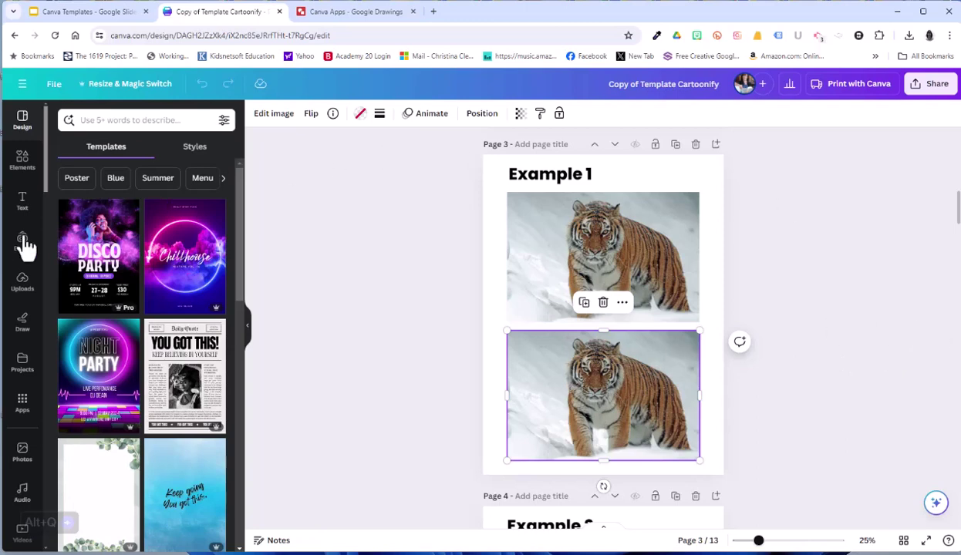
- Find the Cartoonify app by searching for cartoonify, and replace the lower tiger photo on page 3 with its cartoon version
click(21, 414)
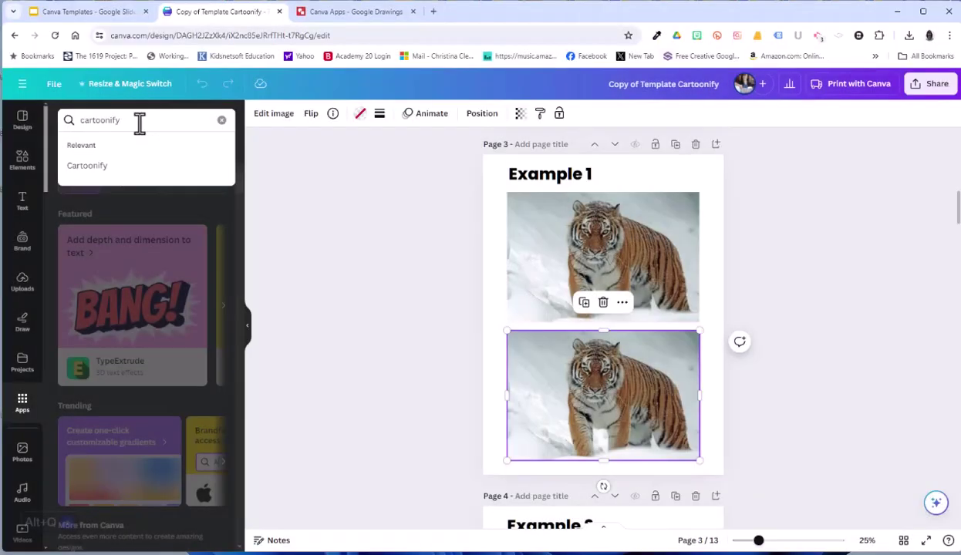
click(128, 165)
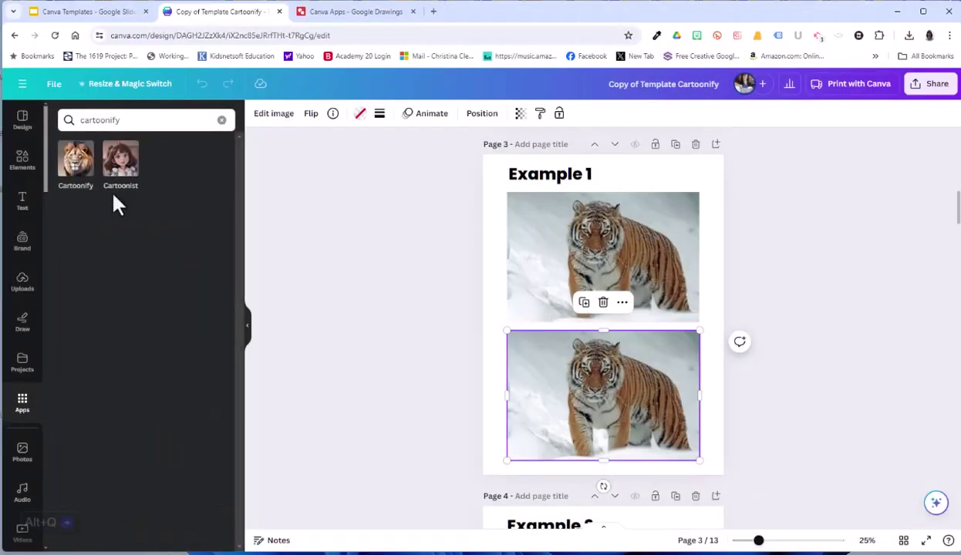
click(75, 165)
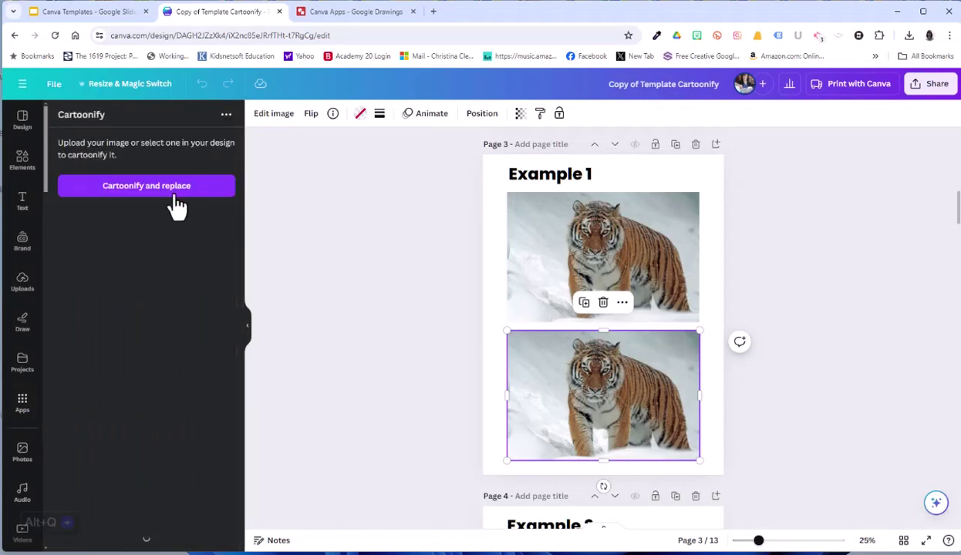
click(162, 199)
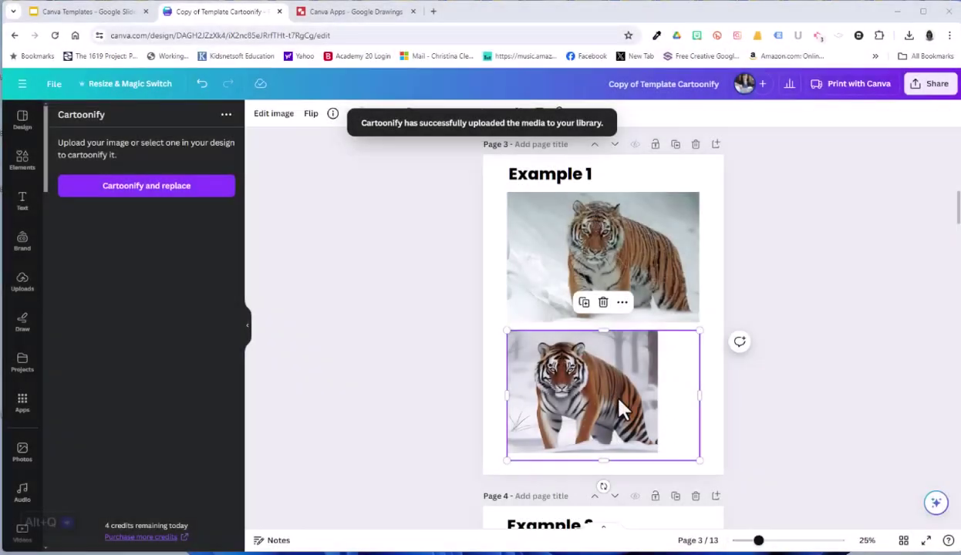
- Enlarge and reposition the cartoon tiger within its frame so it fills the whole frame below the original photo
double_click(579, 371)
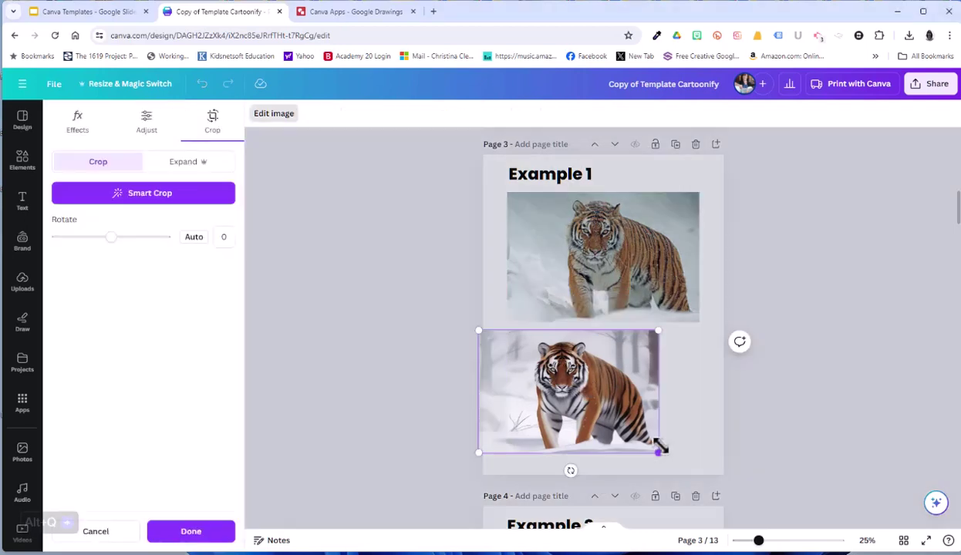
drag(656, 332, 698, 303)
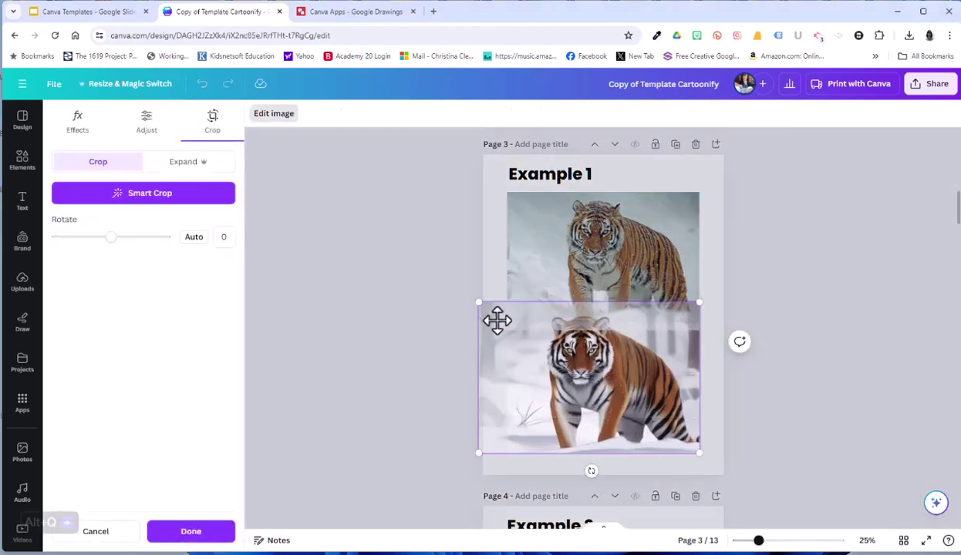
drag(482, 452, 467, 461)
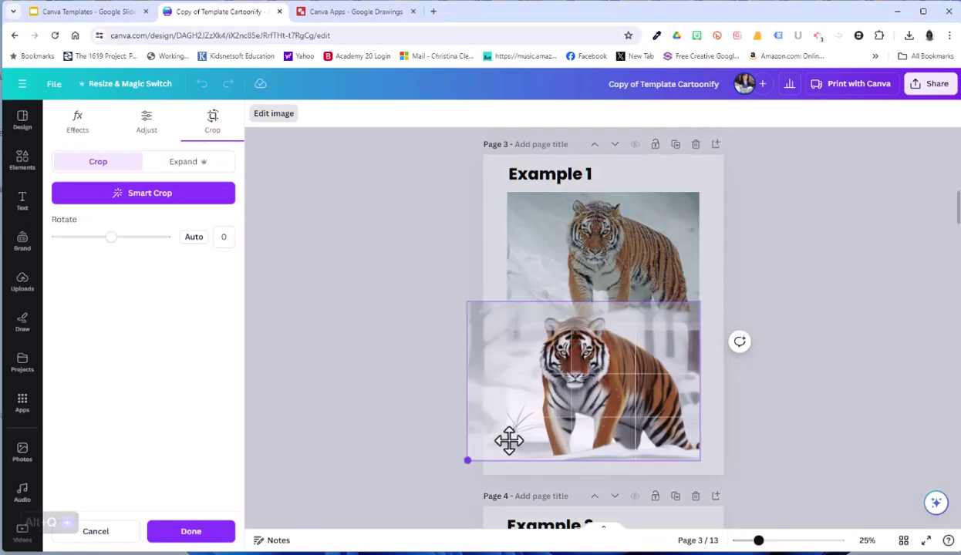
drag(466, 299, 507, 330)
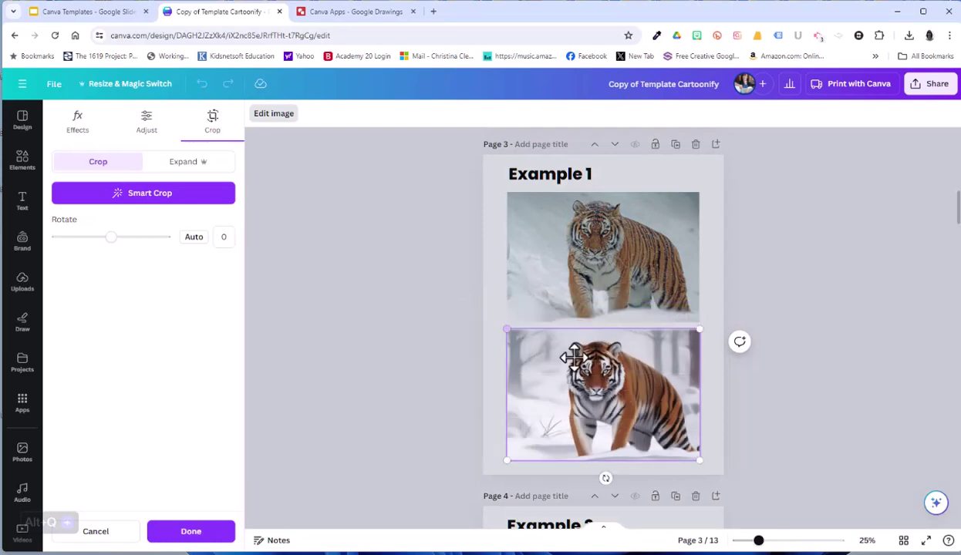
click(769, 284)
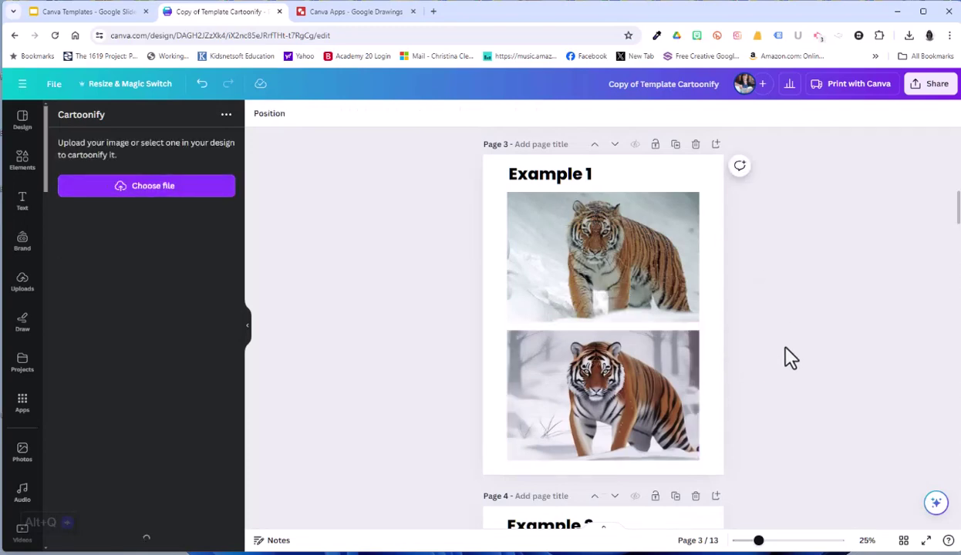
- Upload the plant photo 20240114_145758 from the Downloads folder and use it to replace both flower pictures on the Example 2 page
scroll(787, 362, down, 5)
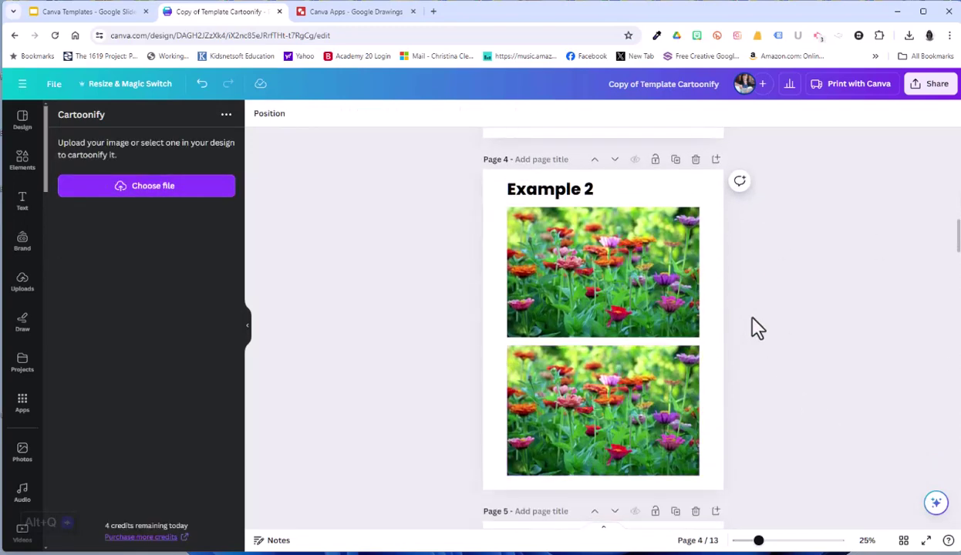
click(23, 452)
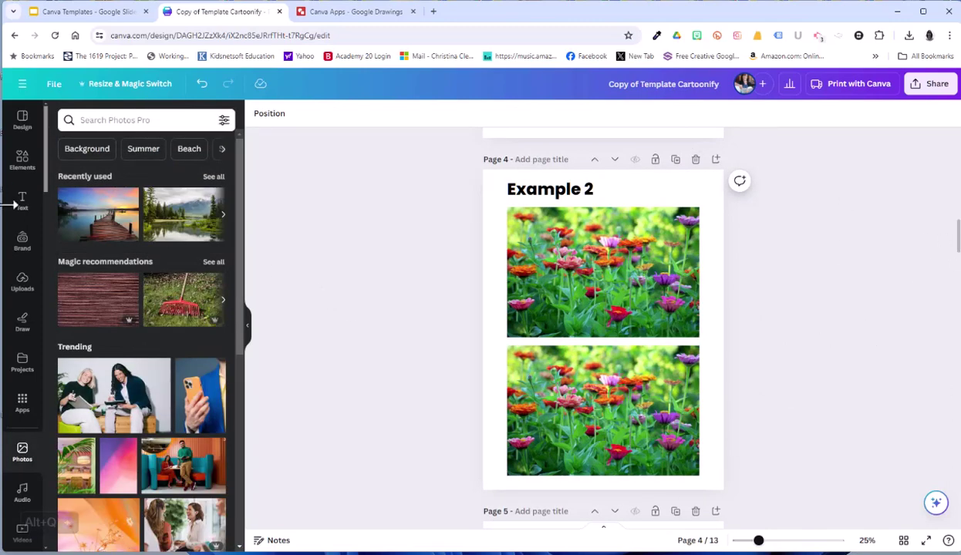
click(26, 300)
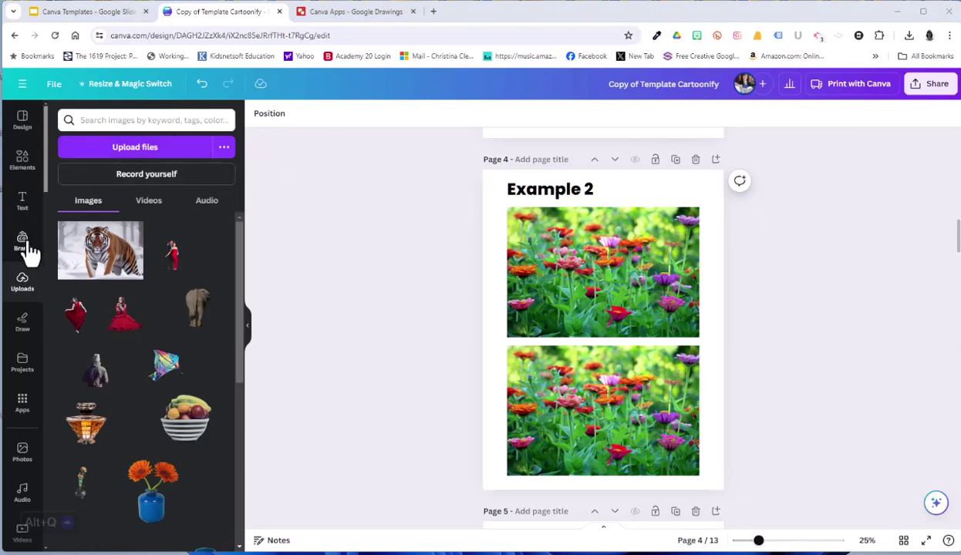
click(26, 284)
click(117, 158)
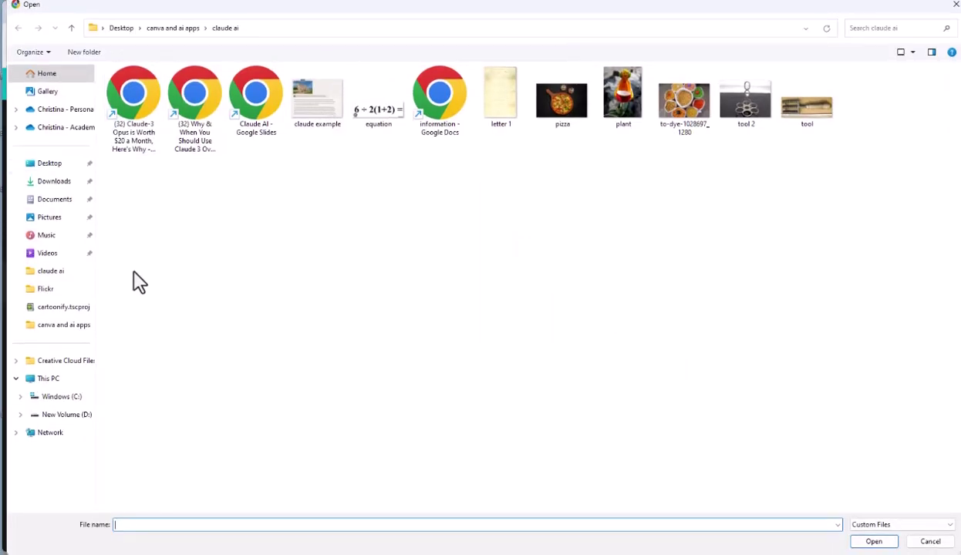
click(62, 185)
scroll(555, 297, down, 5)
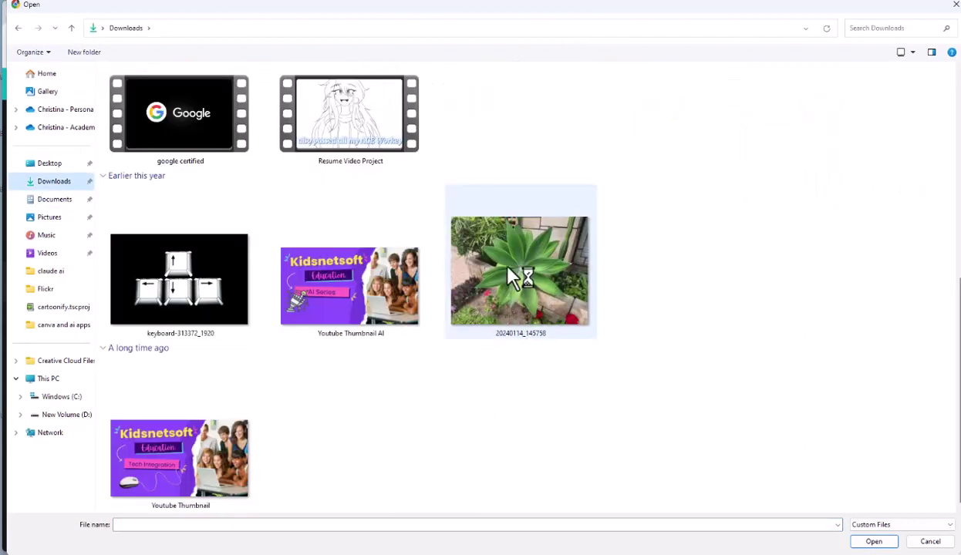
double_click(509, 276)
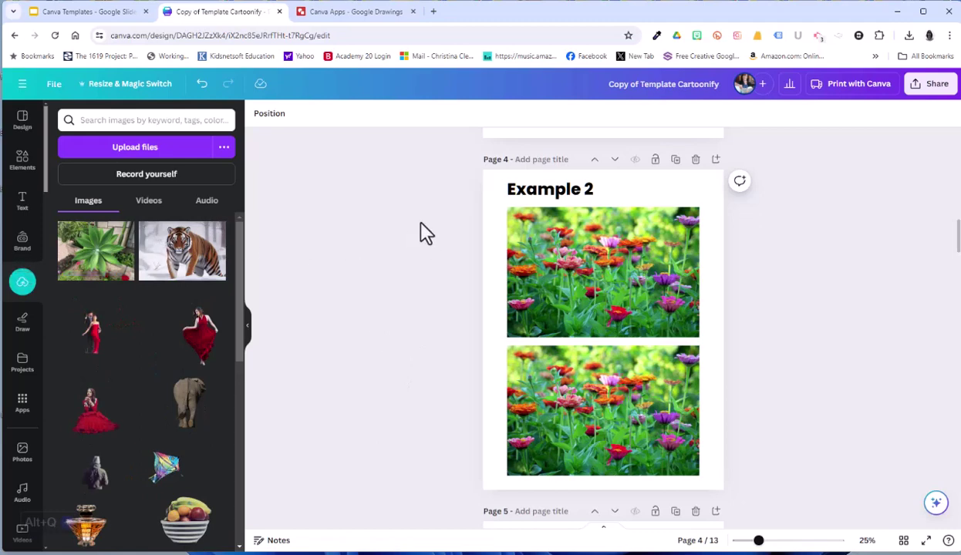
drag(131, 249, 518, 287)
drag(96, 251, 530, 416)
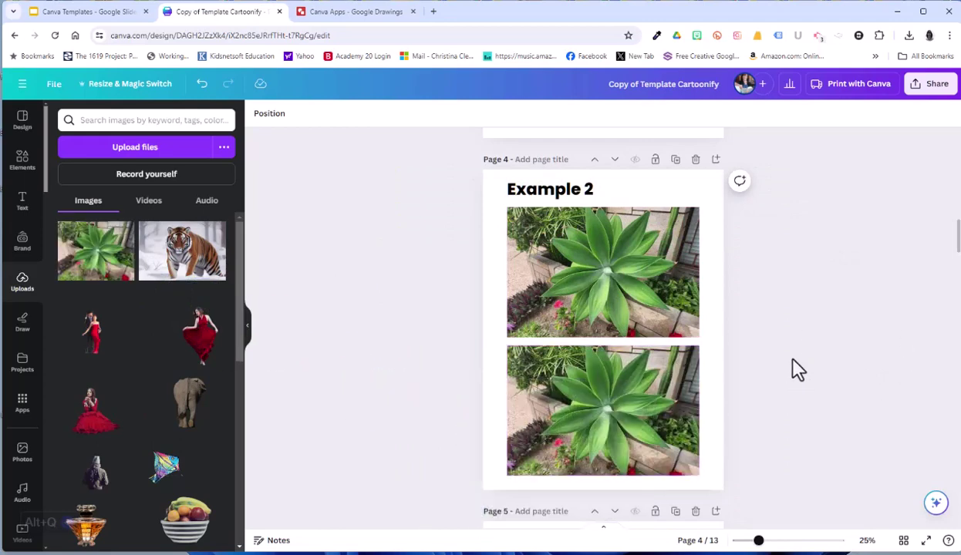
- Replace the lower plant photo on the Example 2 page with a cartoon version using the Cartoonify app
click(631, 385)
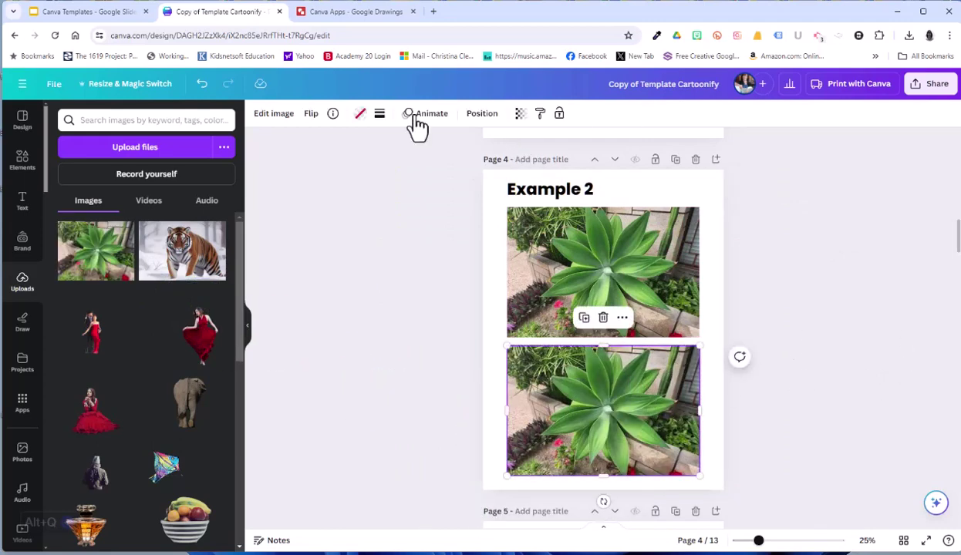
click(23, 405)
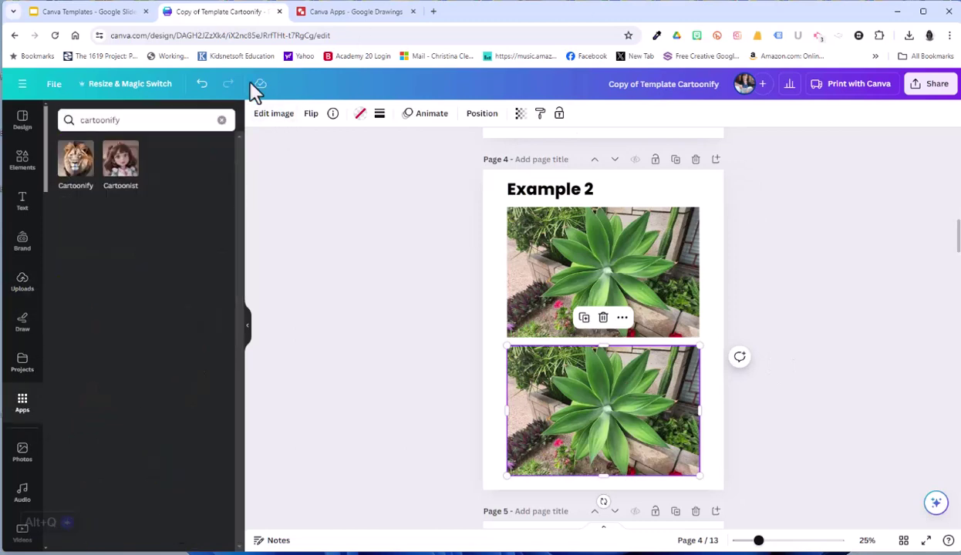
click(75, 173)
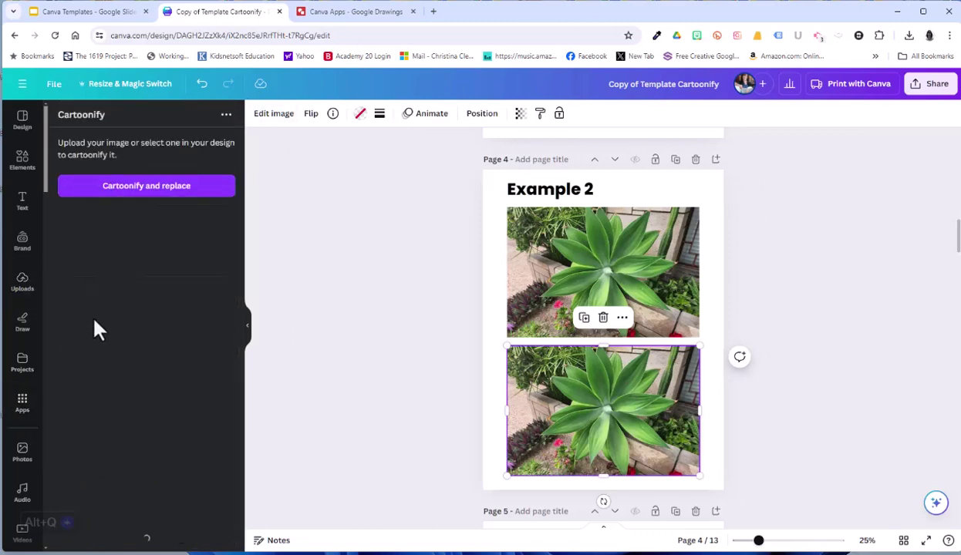
click(175, 184)
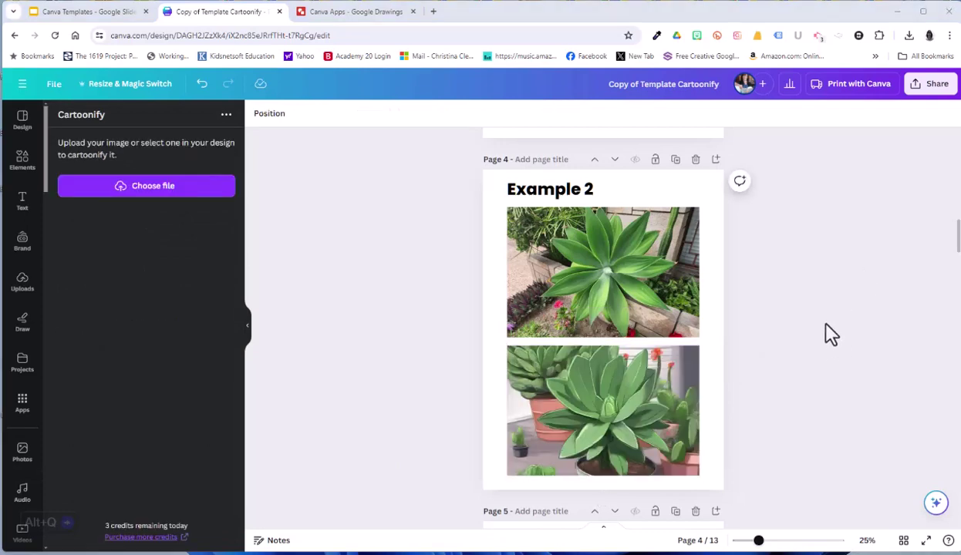
scroll(806, 301, down, 1)
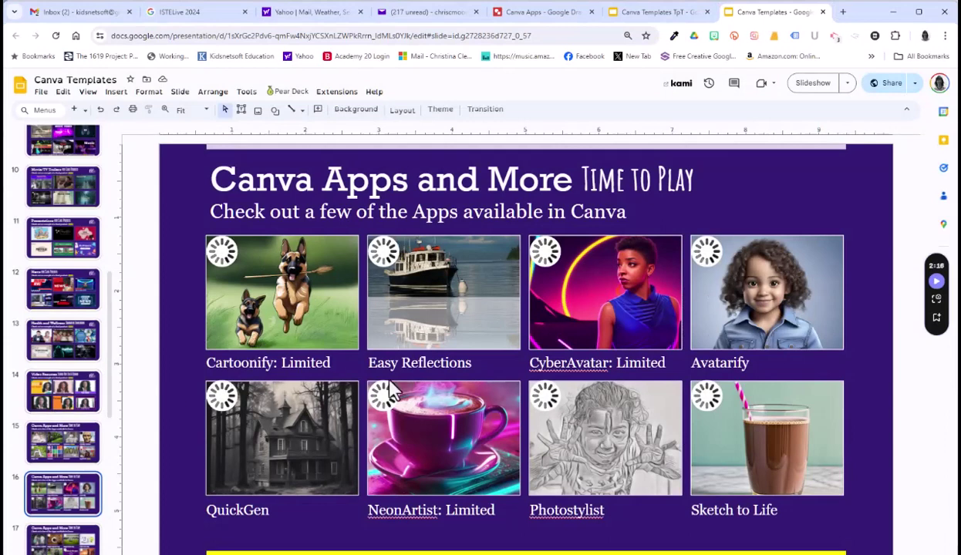
- Review the sample pictures of the available Canva apps on slide 16 of the Canva Templates presentation in Google Slides
click(446, 333)
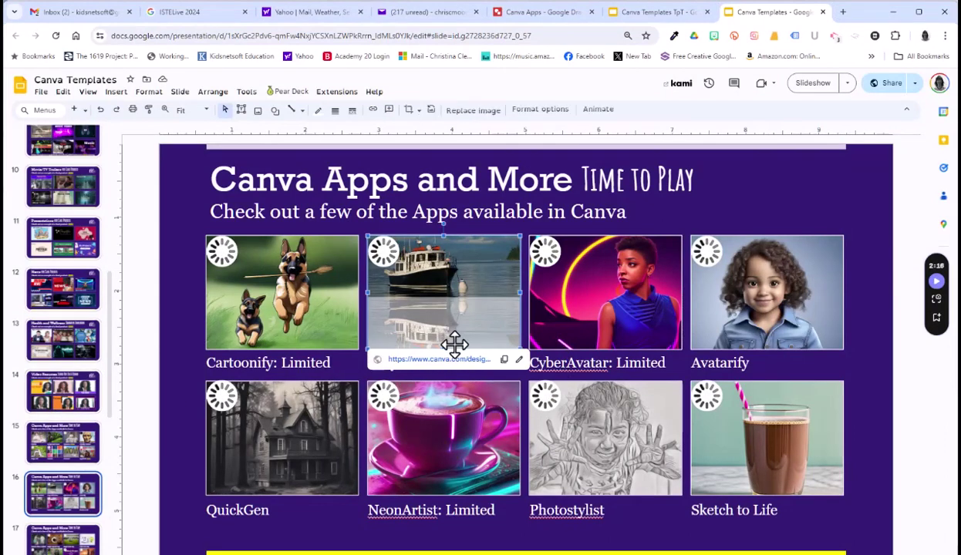
click(632, 307)
click(706, 310)
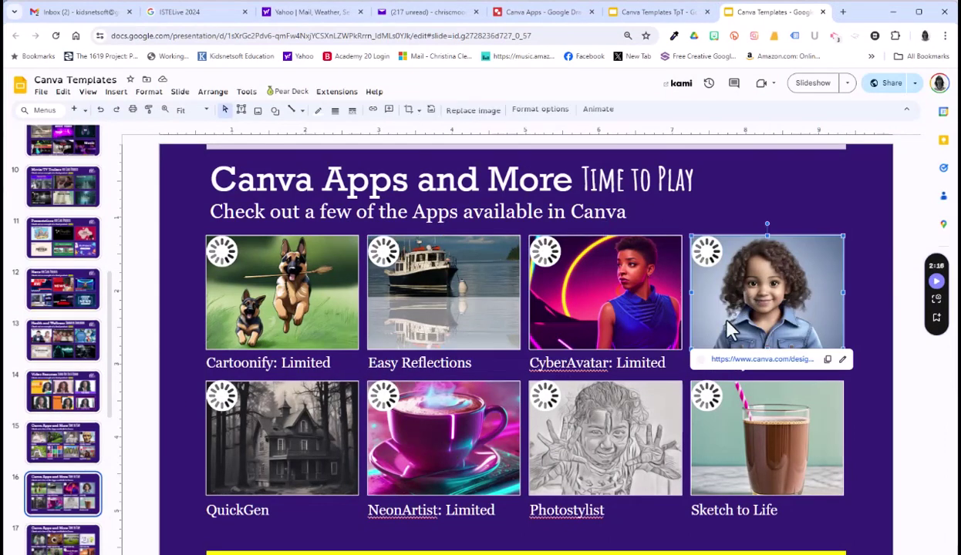
click(734, 423)
click(608, 413)
click(463, 459)
click(347, 482)
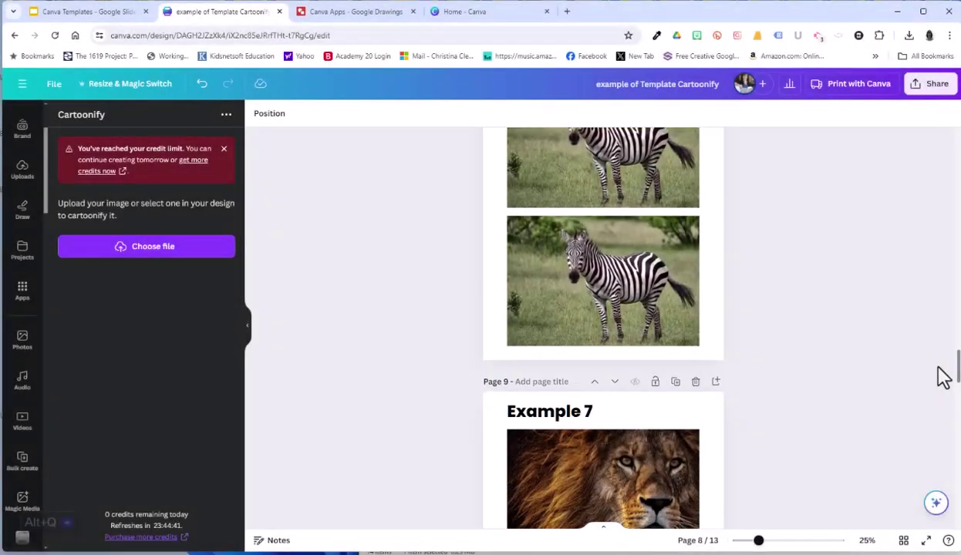
- Look through the remaining example pages of the Cartoonify template in Canva, including the Your Example page with empty frames
scroll(941, 386, down, 5)
scroll(929, 436, down, 5)
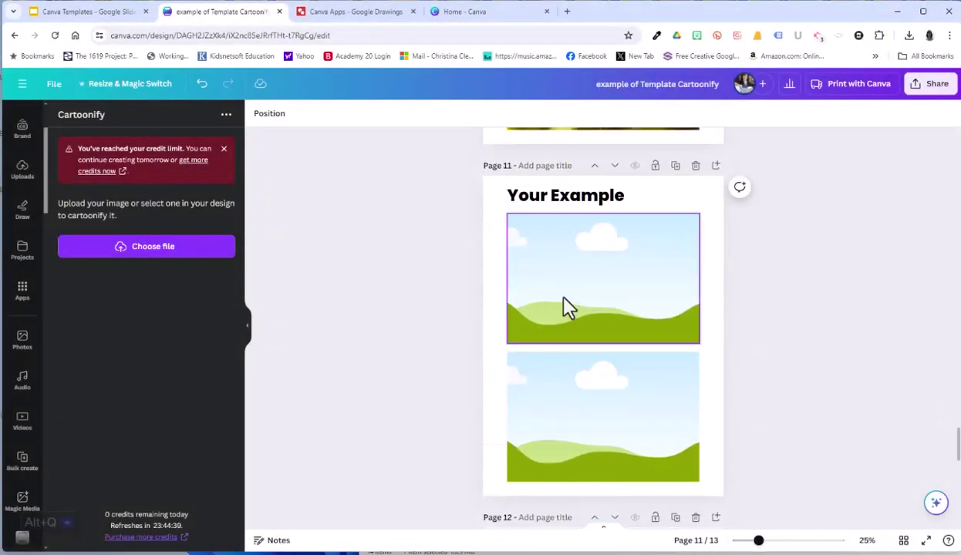
drag(957, 444, 949, 258)
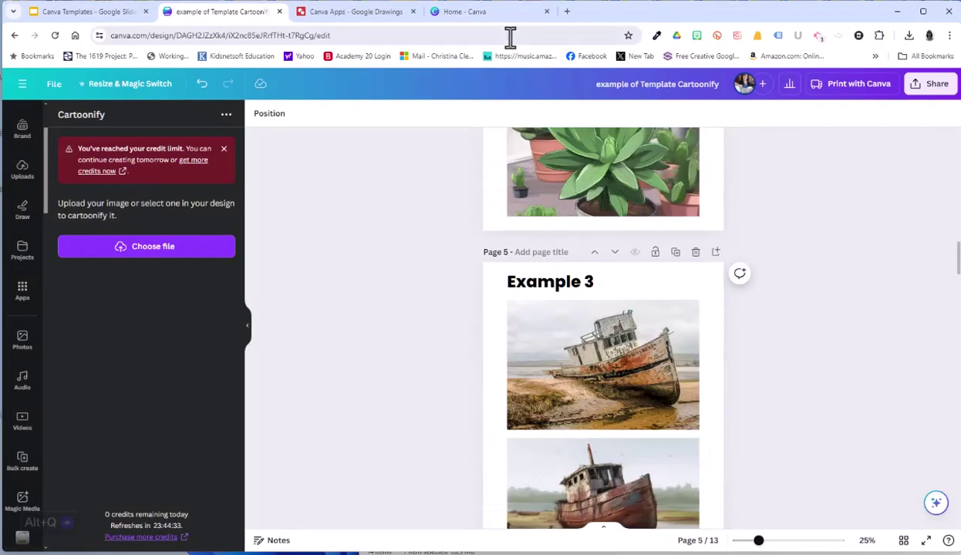
- Search the web for pixabay in a new browser tab and open the Pixabay home page
click(567, 12)
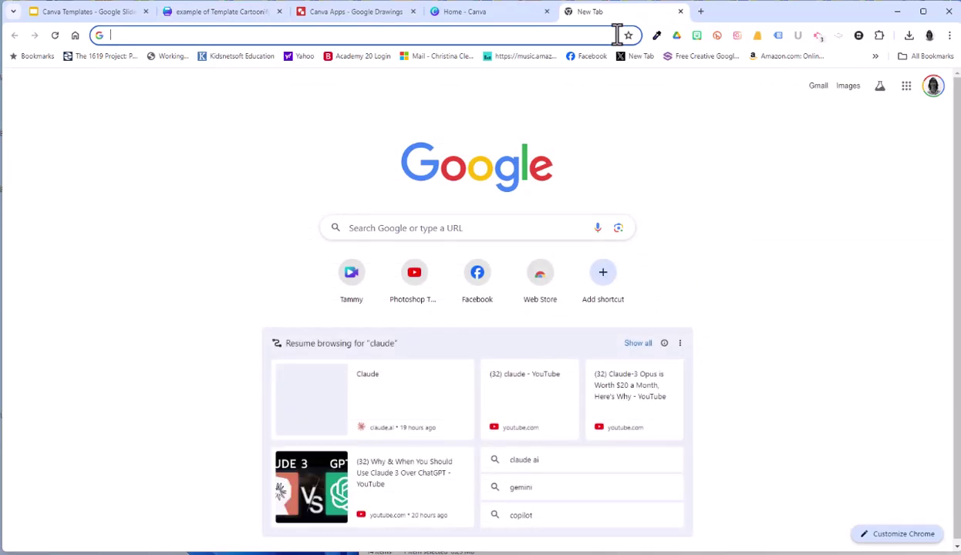
text(pixabay)
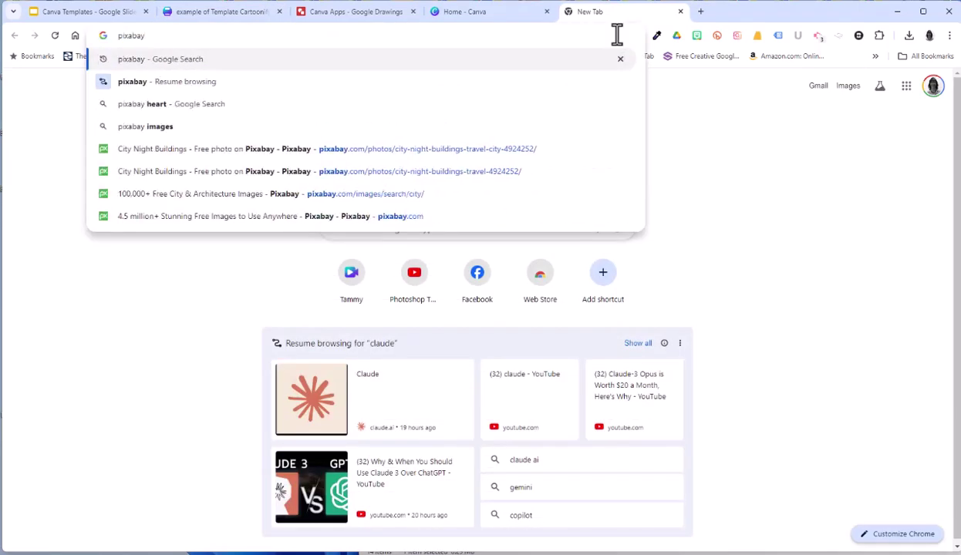
key(Return)
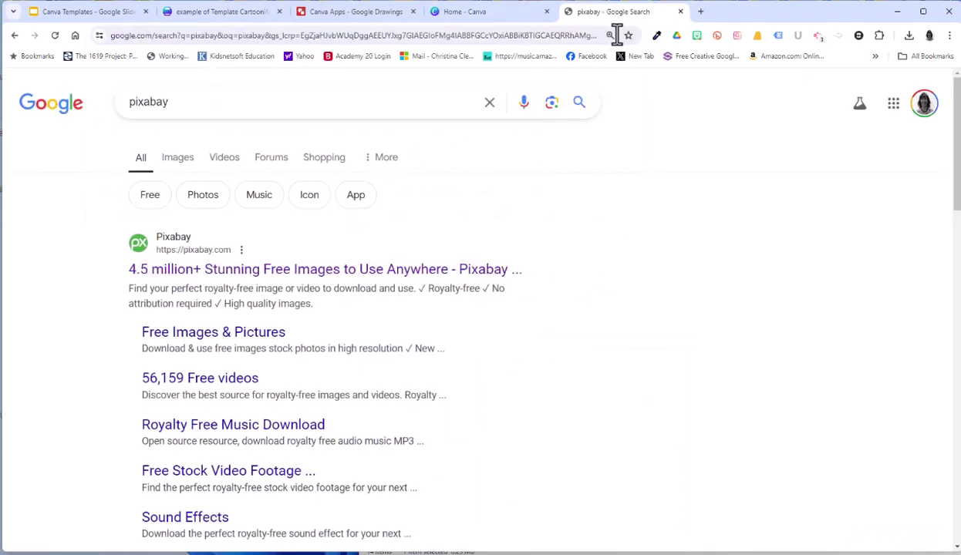
click(308, 267)
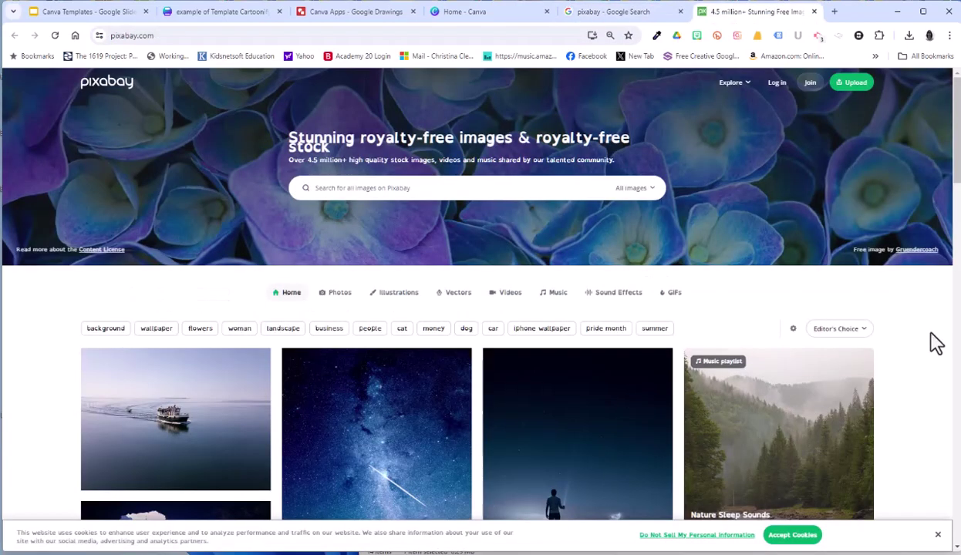
- Search Pixabay for forest images and browse the royalty-free results
click(337, 188)
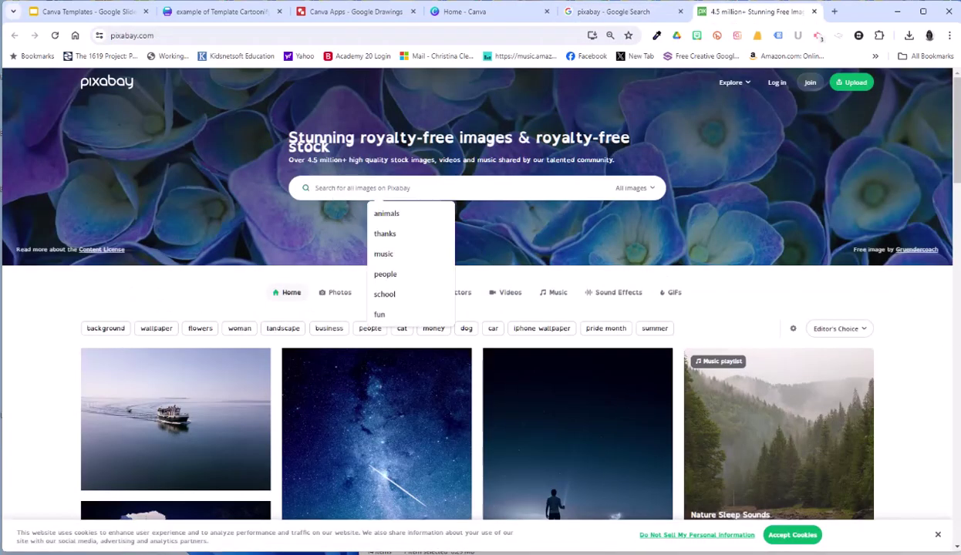
text(forest)
key(Return)
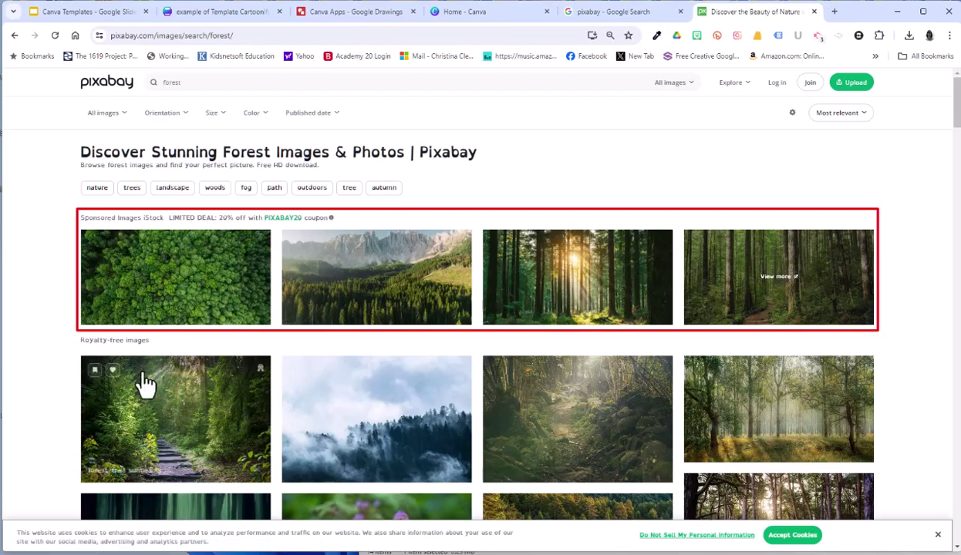
scroll(57, 354, down, 2)
scroll(698, 359, down, 1)
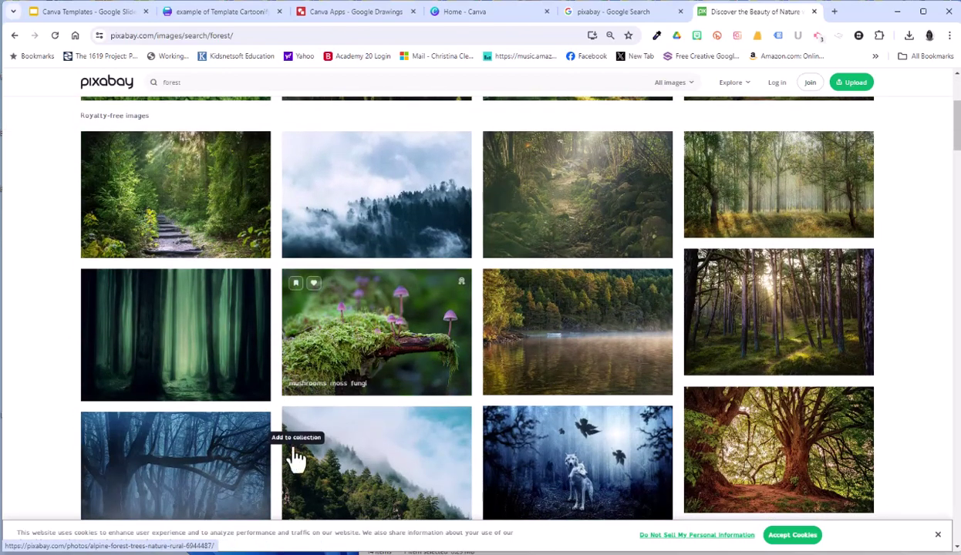
scroll(829, 382, down, 2)
scroll(848, 382, down, 1)
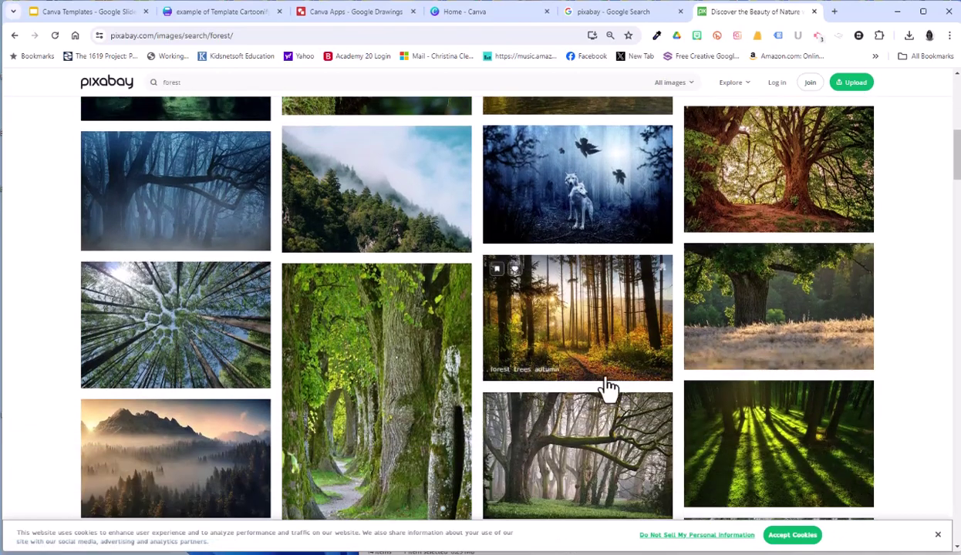
scroll(594, 419, down, 1)
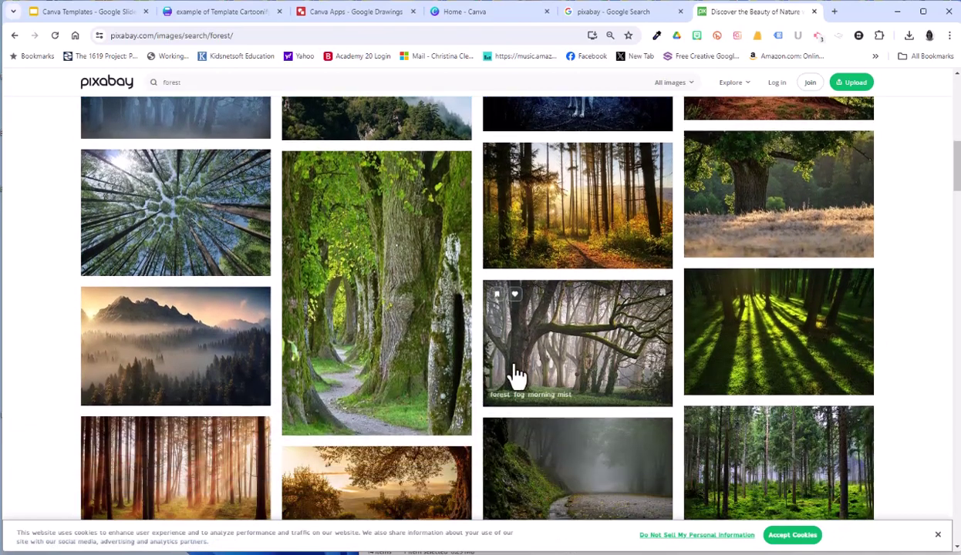
- Open the rural wooden house photo beside the forest stream and download it as a 1280×854 JPG
scroll(514, 380, down, 1)
scroll(513, 372, down, 2)
scroll(762, 206, down, 3)
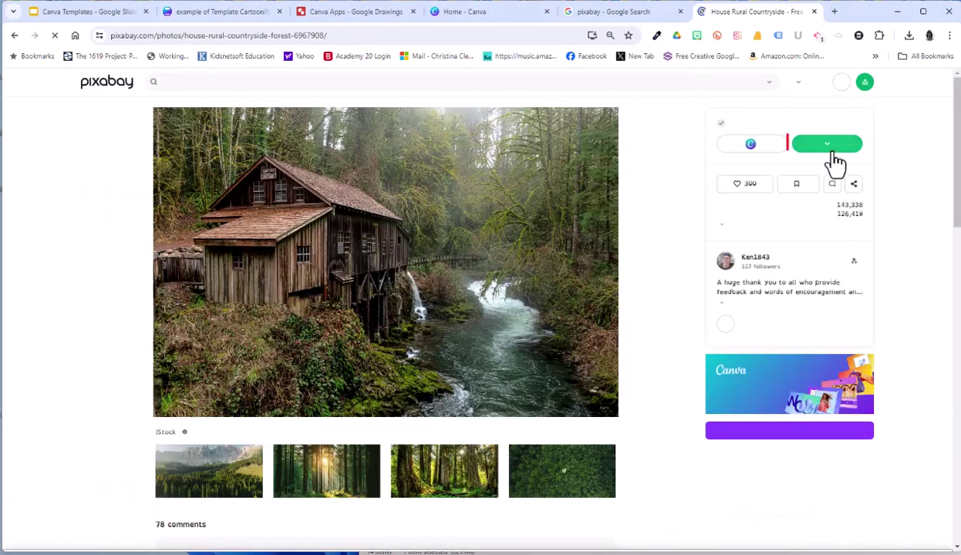
click(826, 156)
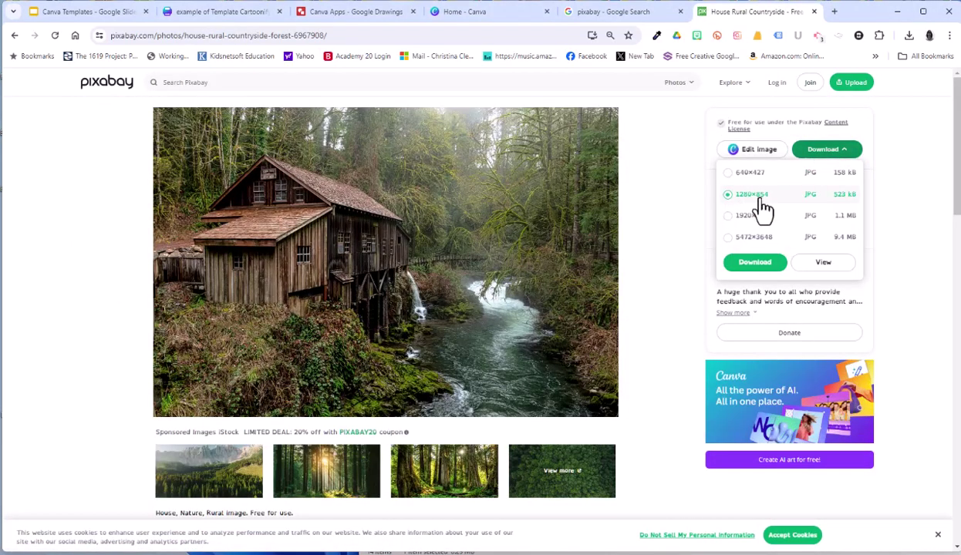
click(752, 266)
- Copy the photographer's username from the download notice and add it to the Special Thanks list on page 13 of the Canva design
drag(530, 191, 493, 191)
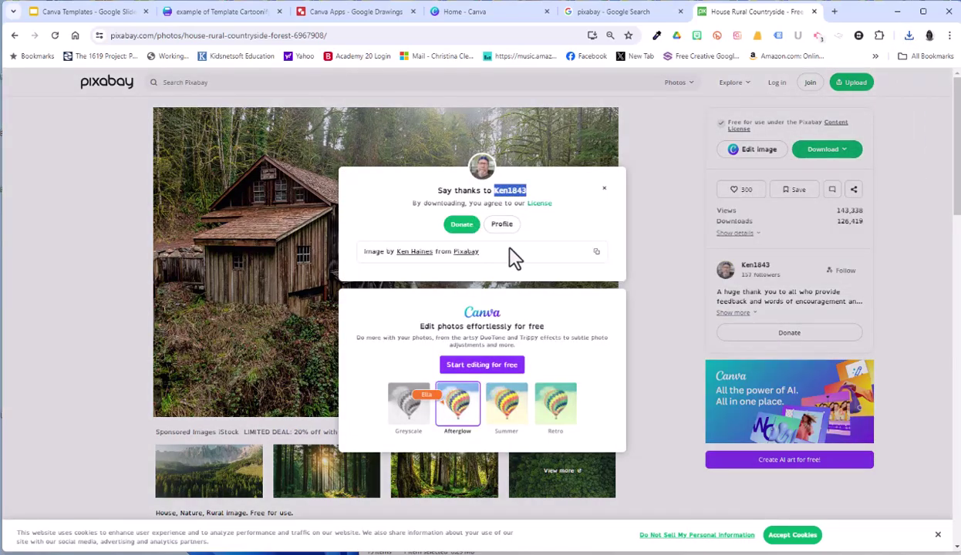
right_click(501, 193)
click(532, 205)
click(208, 14)
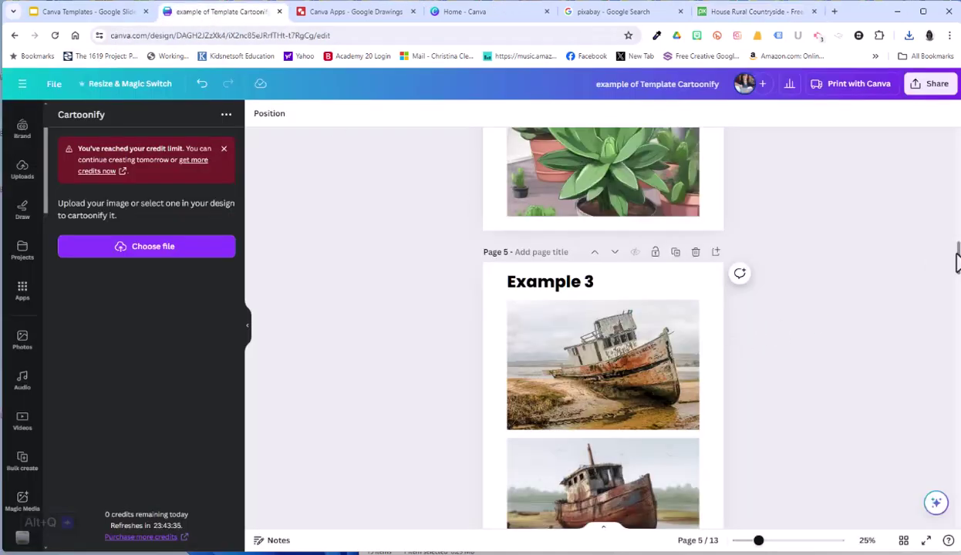
drag(957, 263, 956, 486)
click(575, 489)
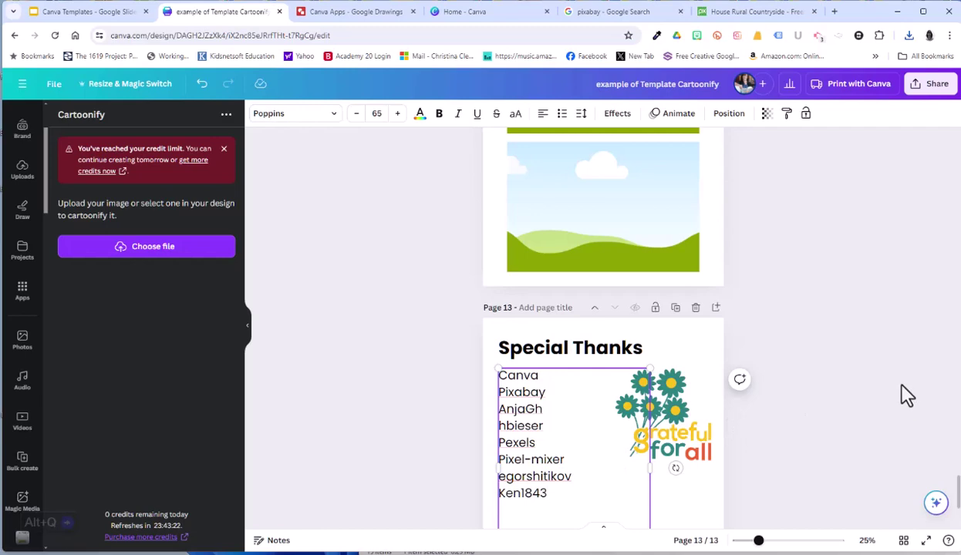
- Upload the downloaded house photo and place it in both empty frames on the Your Example page
drag(957, 492, 953, 410)
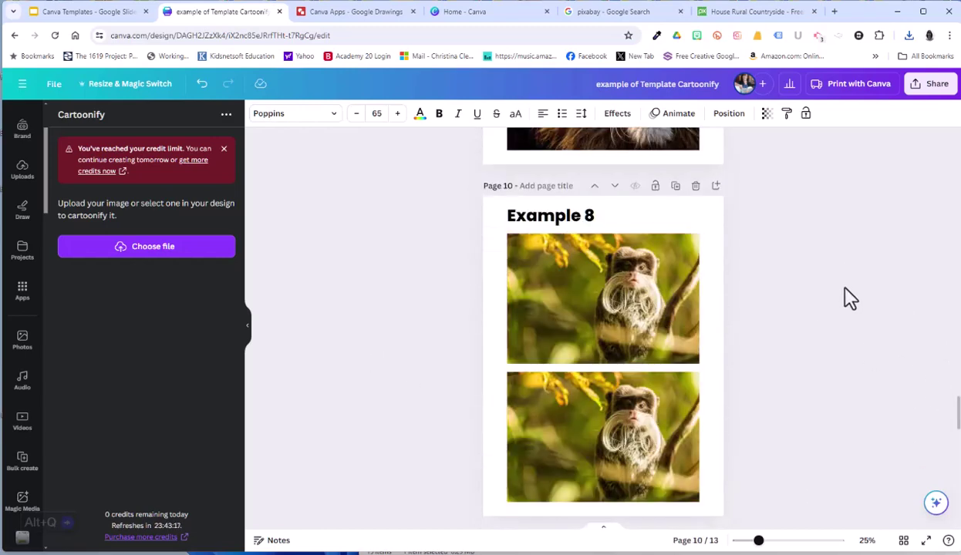
scroll(841, 309, down, 10)
scroll(833, 340, up, 5)
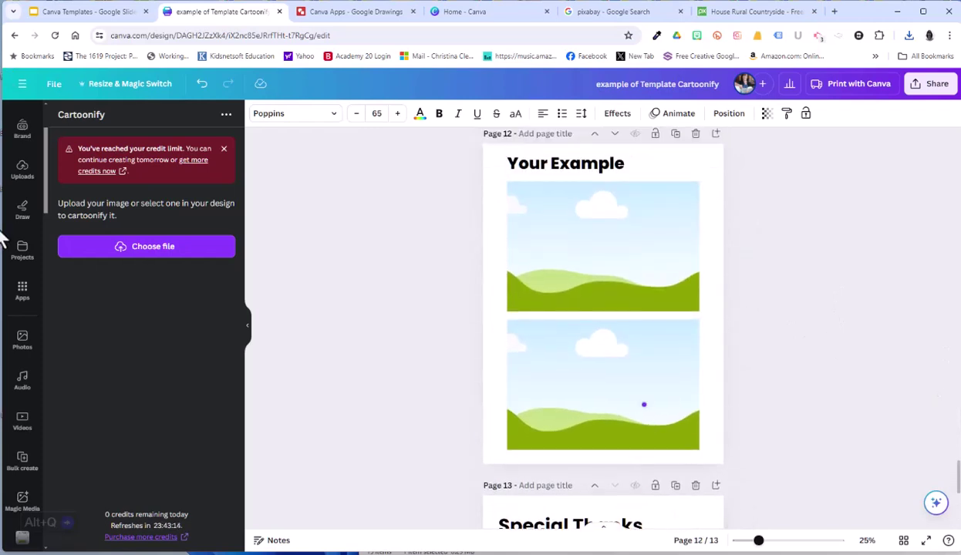
click(21, 179)
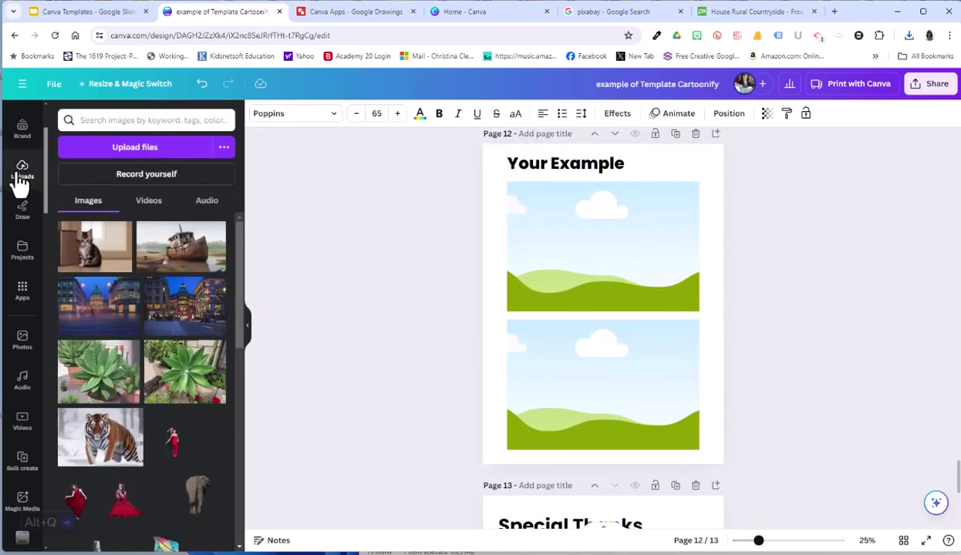
click(101, 149)
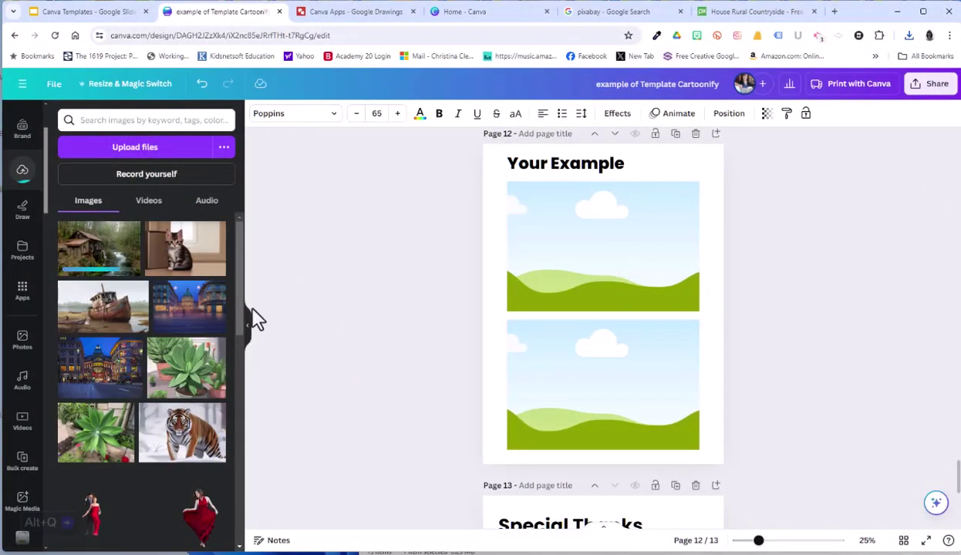
drag(74, 266, 509, 246)
drag(114, 257, 523, 348)
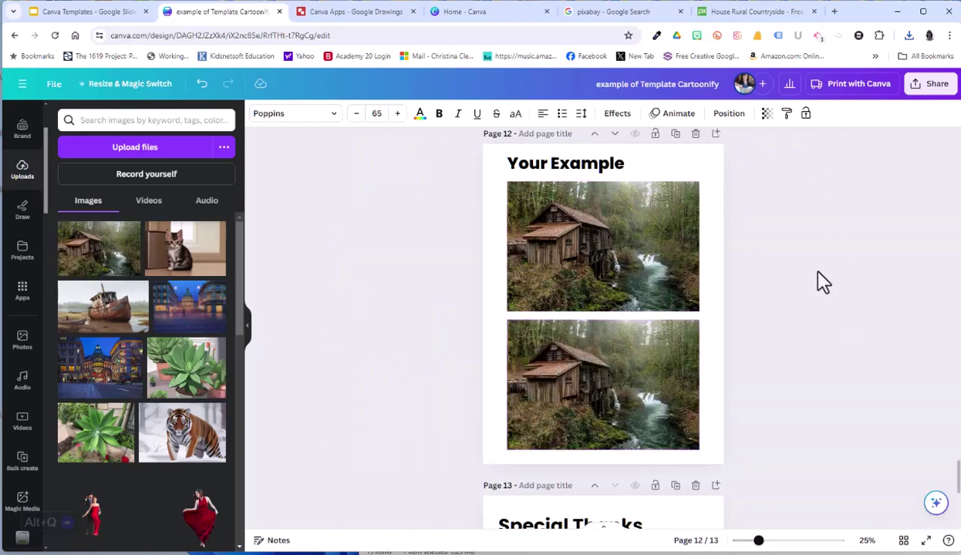
- Download all pages of the design as an MP4 Video
click(935, 88)
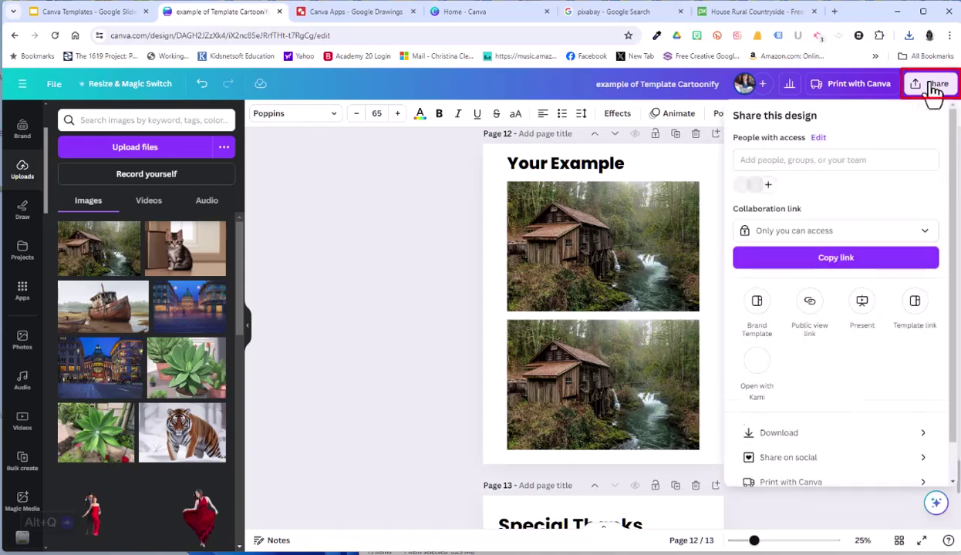
click(803, 436)
click(837, 165)
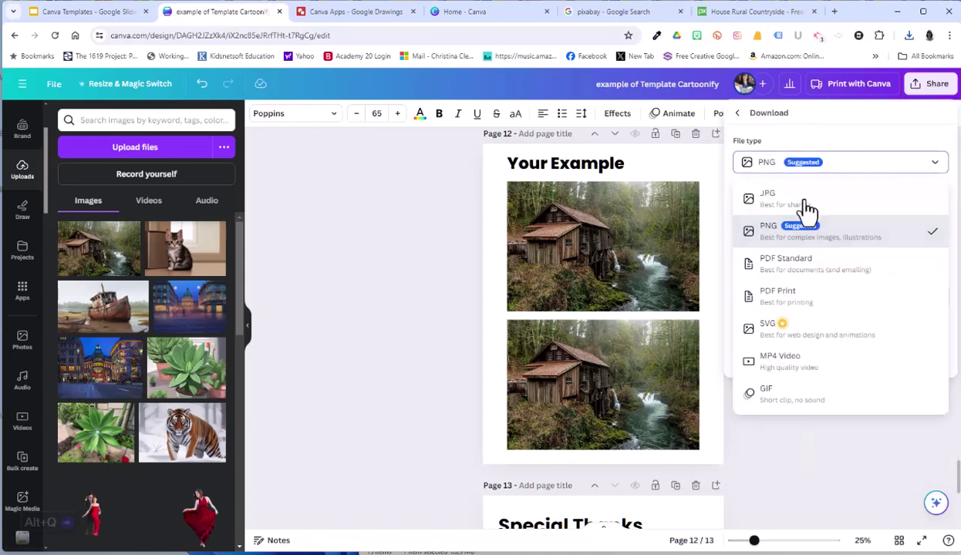
click(788, 369)
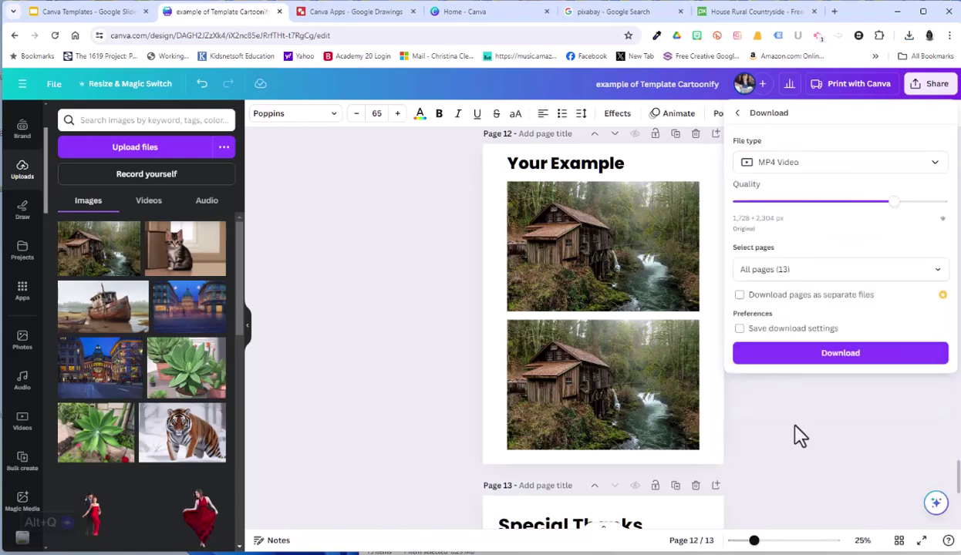
click(822, 356)
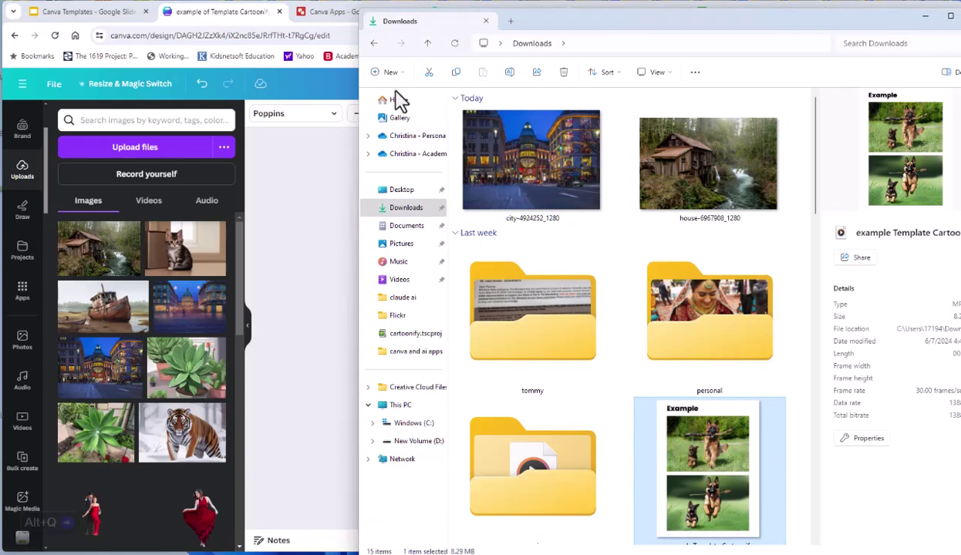
- Switch to the Downloads folder in File Explorer, maximize it and select the example of Template Cartoonify video
key(super+Up)
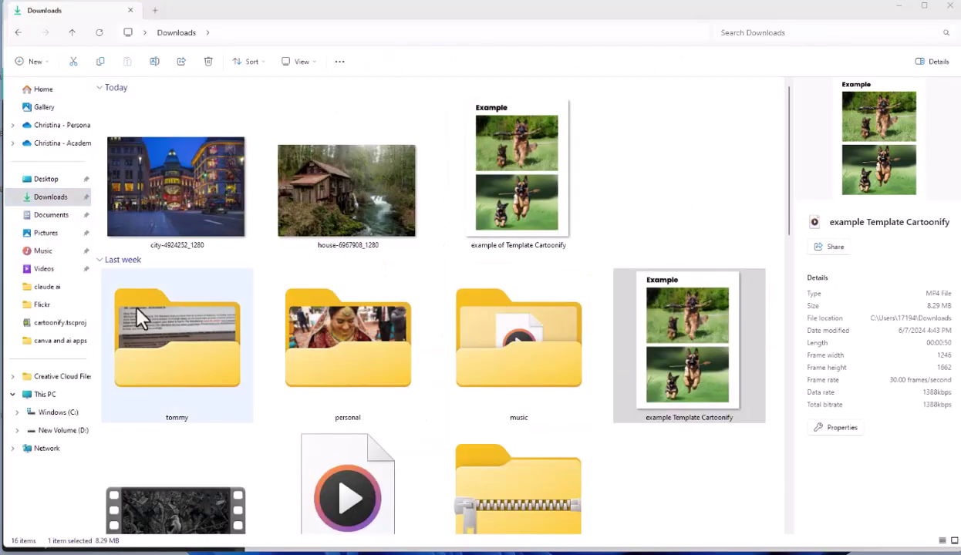
click(566, 214)
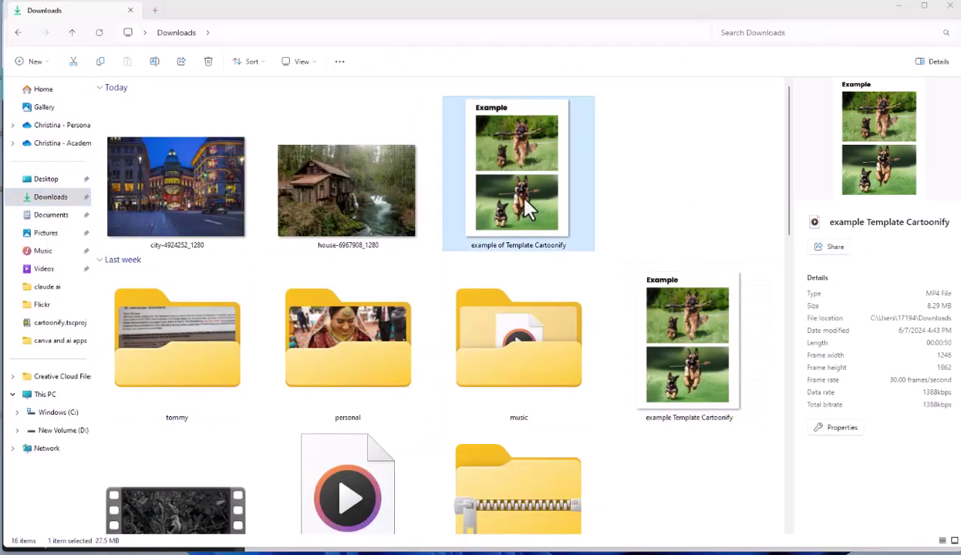